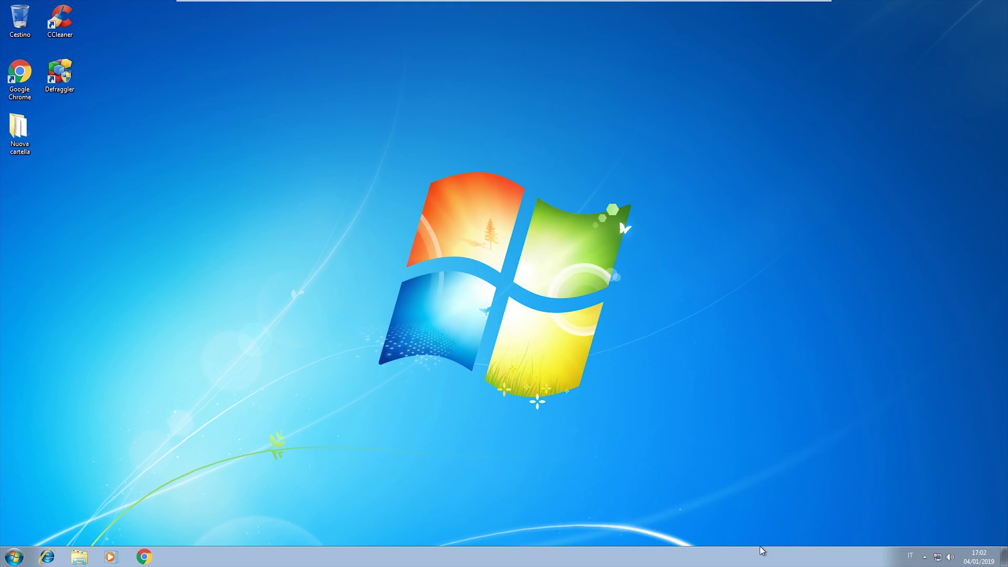
# Examine CPU, memory and network usage in Windows Task Manager and close it
pyautogui.rightClick(701, 550)
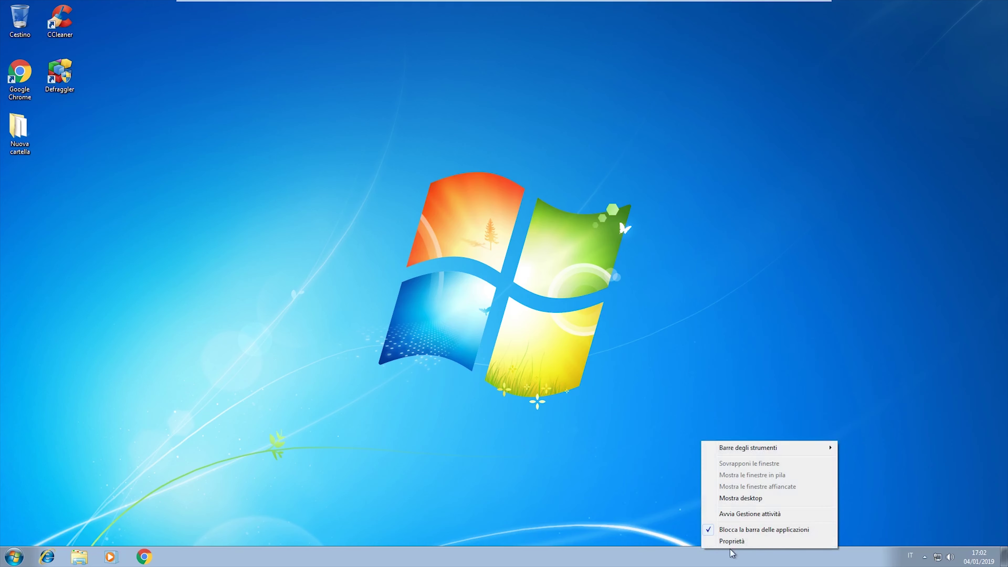
pyautogui.click(737, 514)
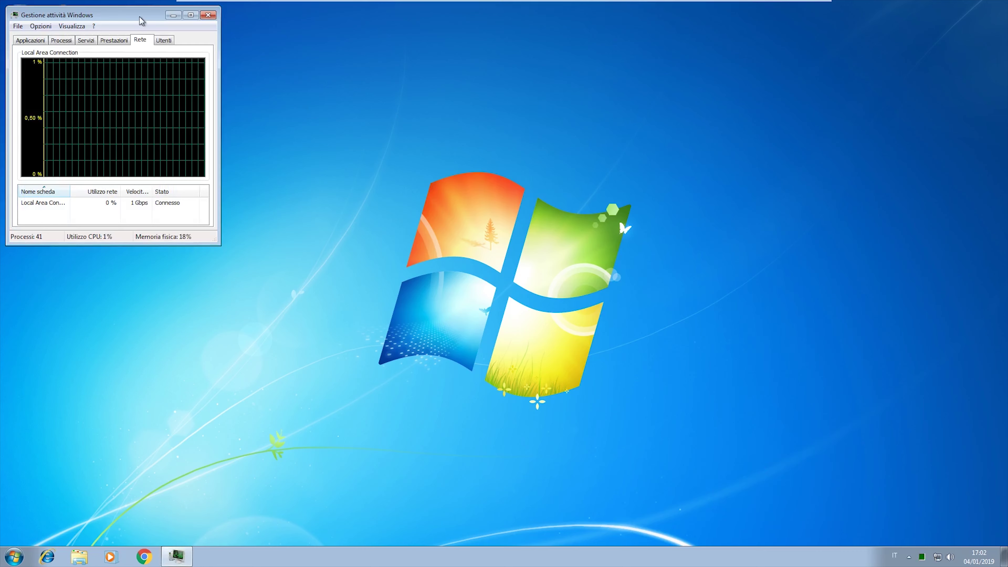
pyautogui.moveTo(315, 81); pyautogui.dragTo(442, 113)
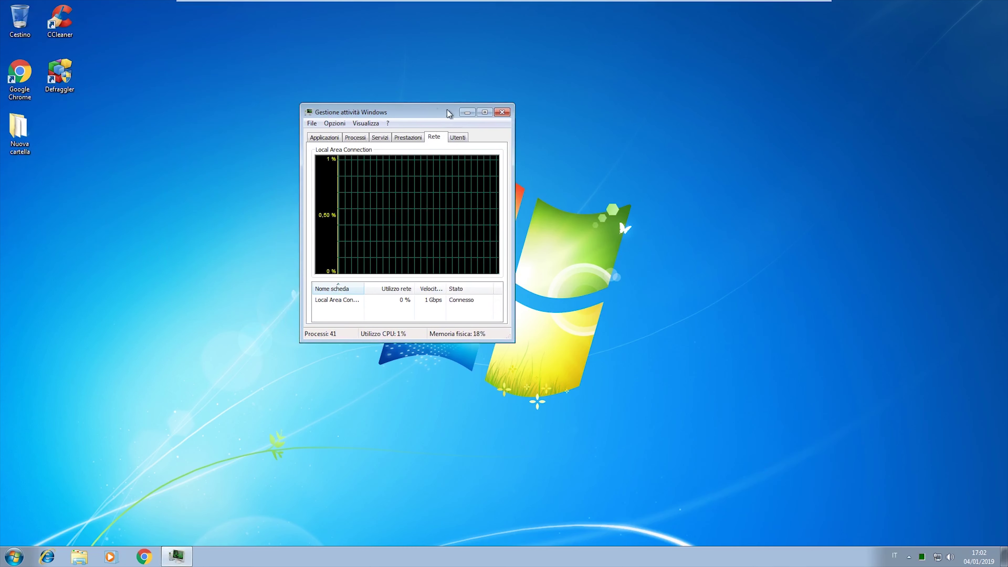
pyautogui.click(408, 138)
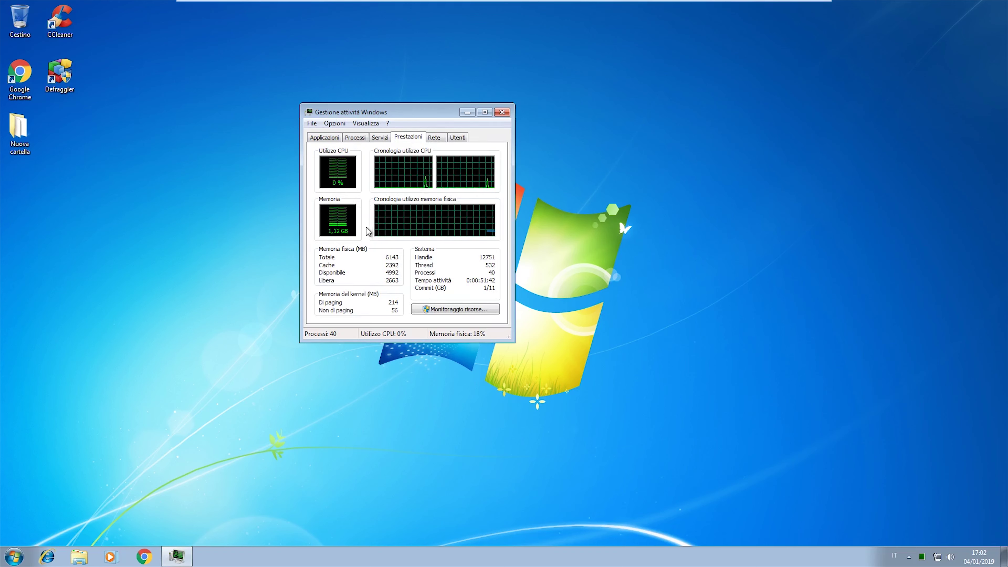
pyautogui.click(485, 113)
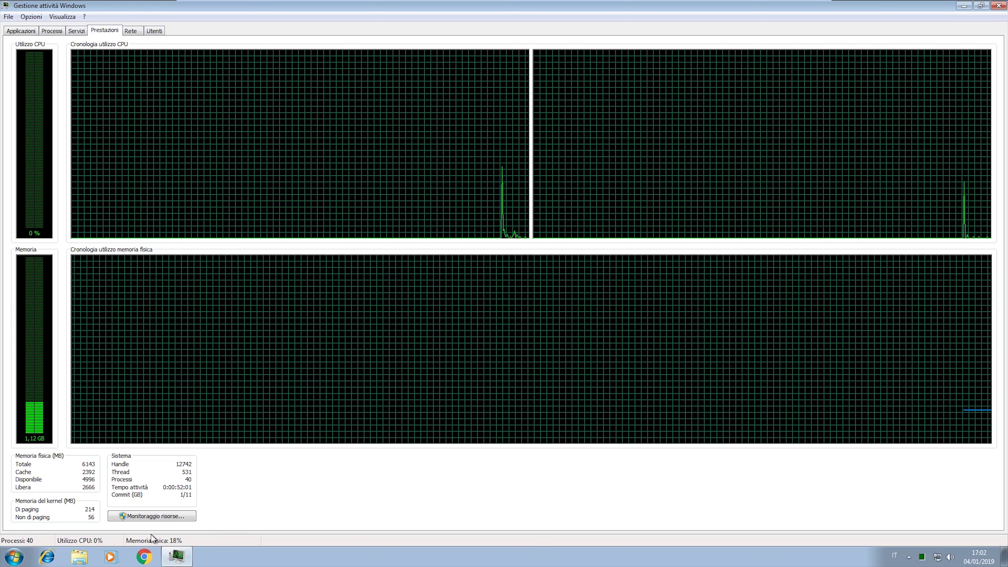
pyautogui.moveTo(222, 6); pyautogui.dragTo(294, 87)
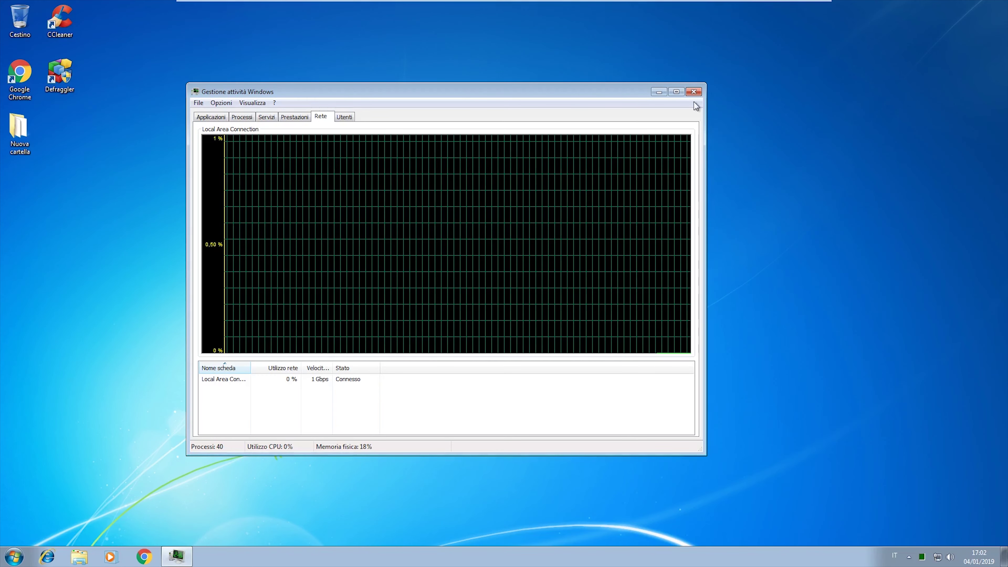
pyautogui.click(693, 92)
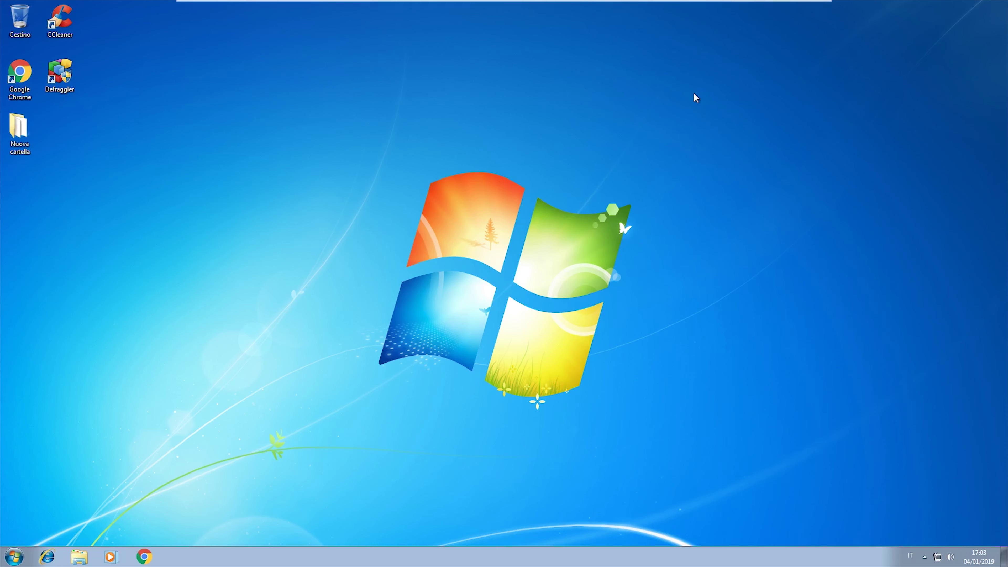
# Switch to Google Chrome, search for "memory cleaner" and open the developer's Memory Cleaner page on koshyjohn.com
pyautogui.click(146, 557)
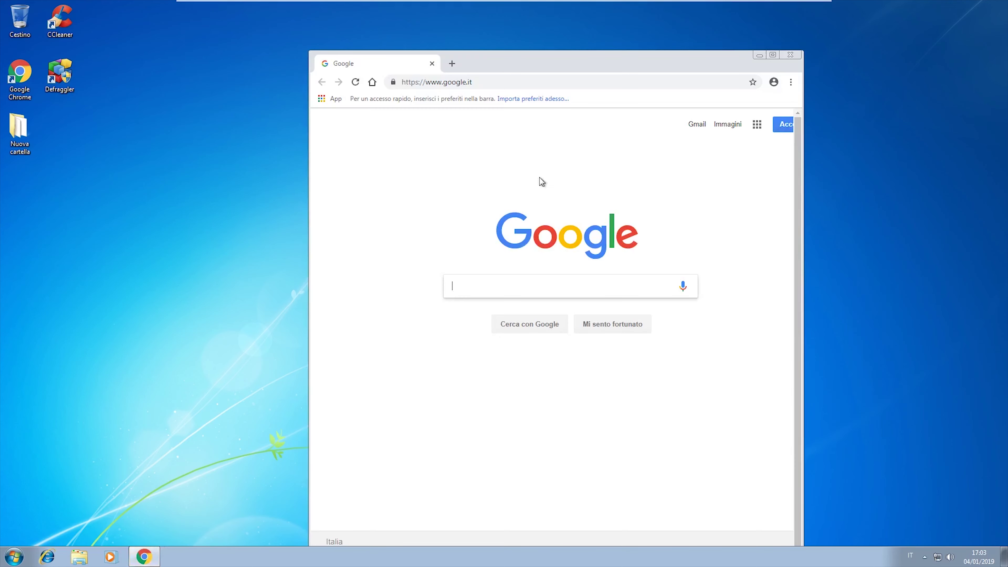
pyautogui.click(769, 58)
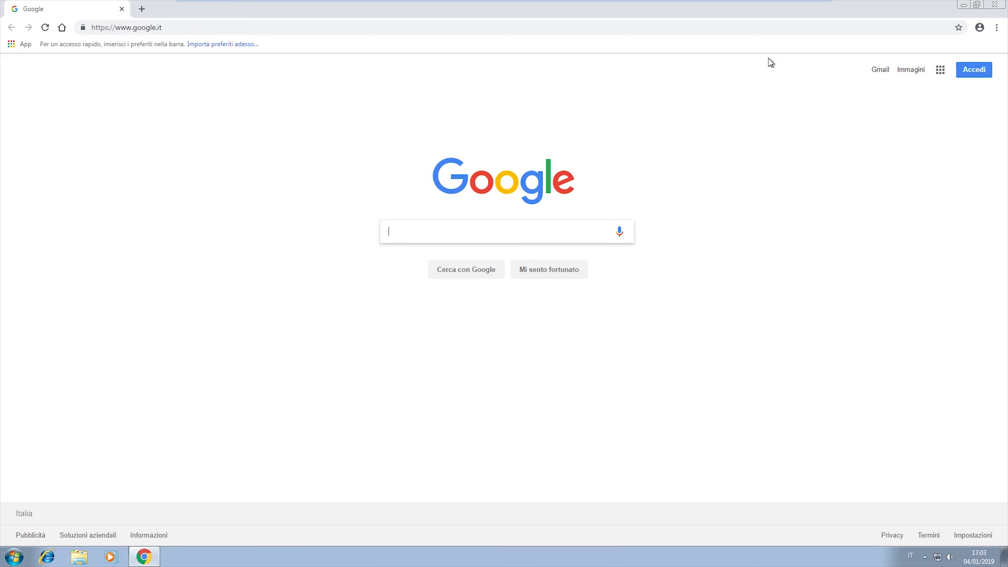
pyautogui.write('r')
pyautogui.press('BackSpace')
pyautogui.write('memory cleaner')
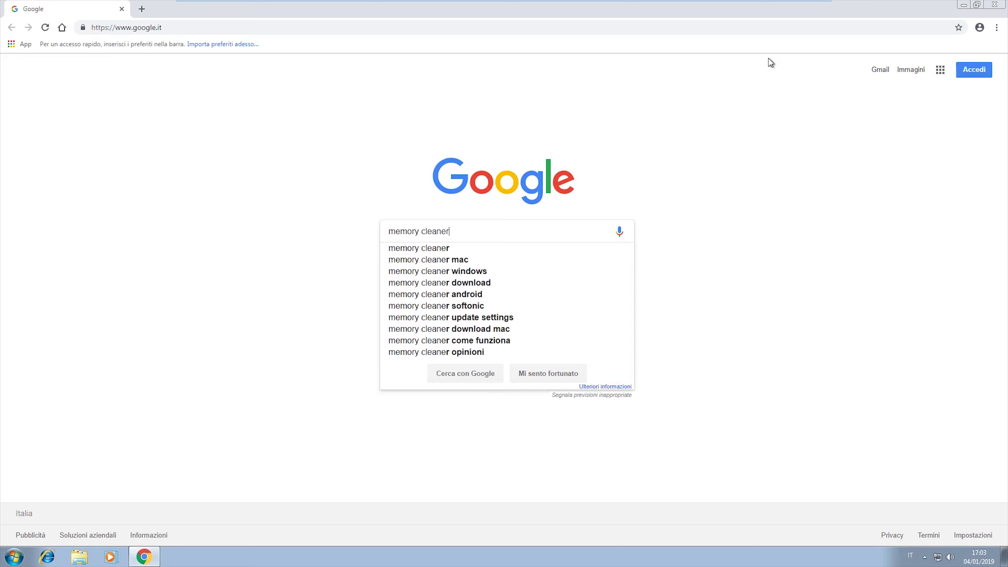
pyautogui.press('Return')
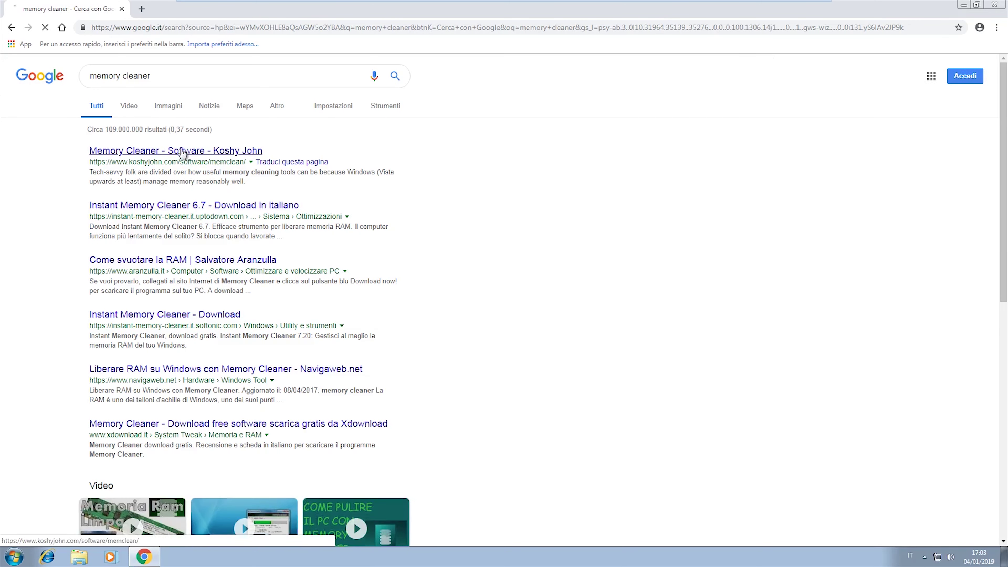
pyautogui.click(182, 151)
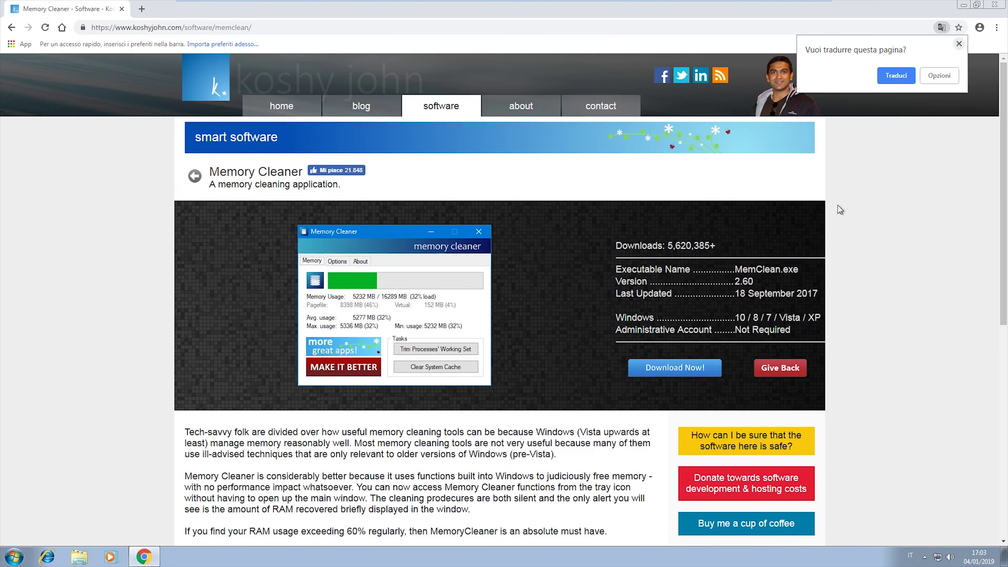
# Download the Memory Cleaner installer, MemClean.exe, from the software page
pyautogui.scroll(-3, 837, 209)
pyautogui.scroll(1, 812, 163)
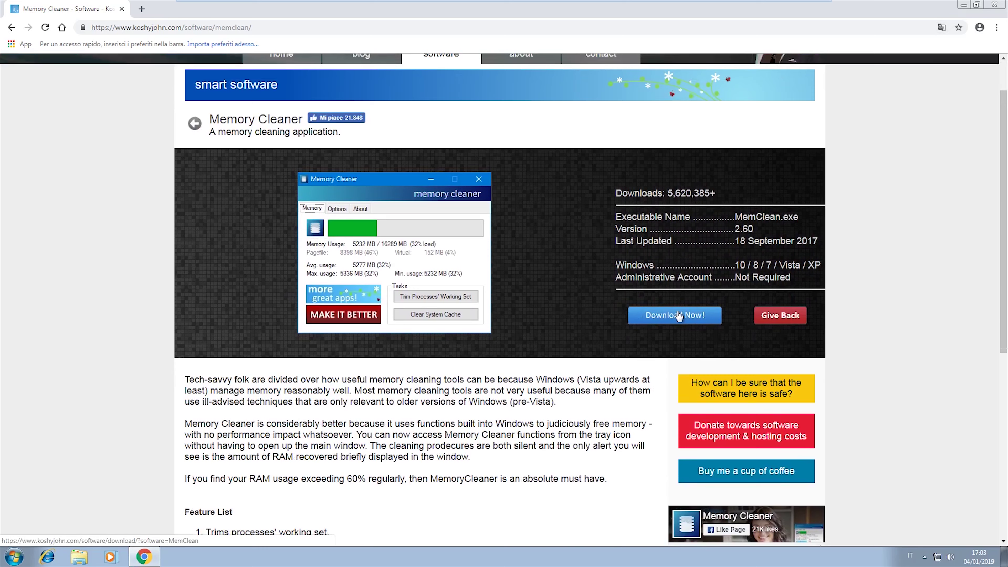
pyautogui.click(679, 316)
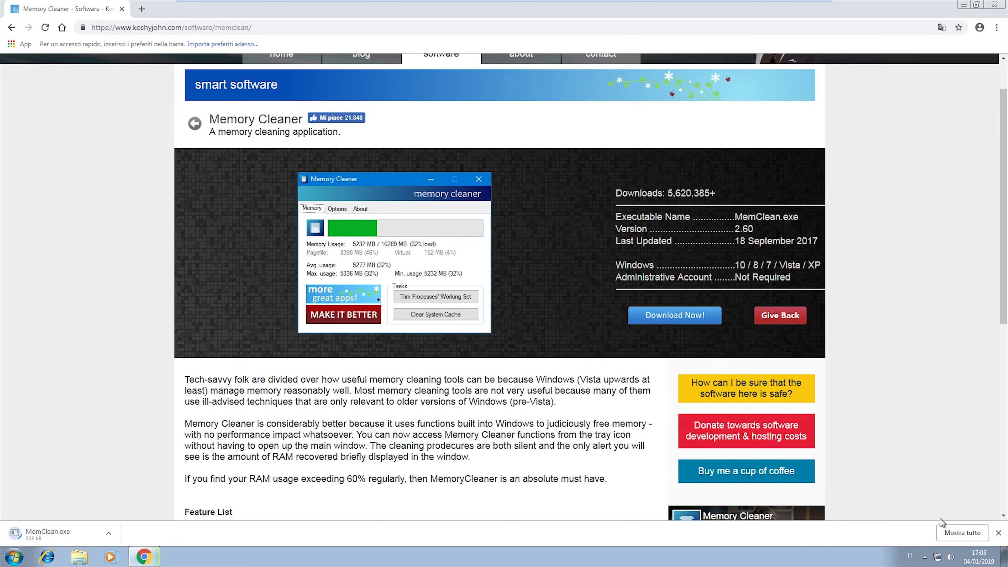
# Move MemClean from its download folder to the desktop and remove its entry from the browser's download list
pyautogui.click(953, 532)
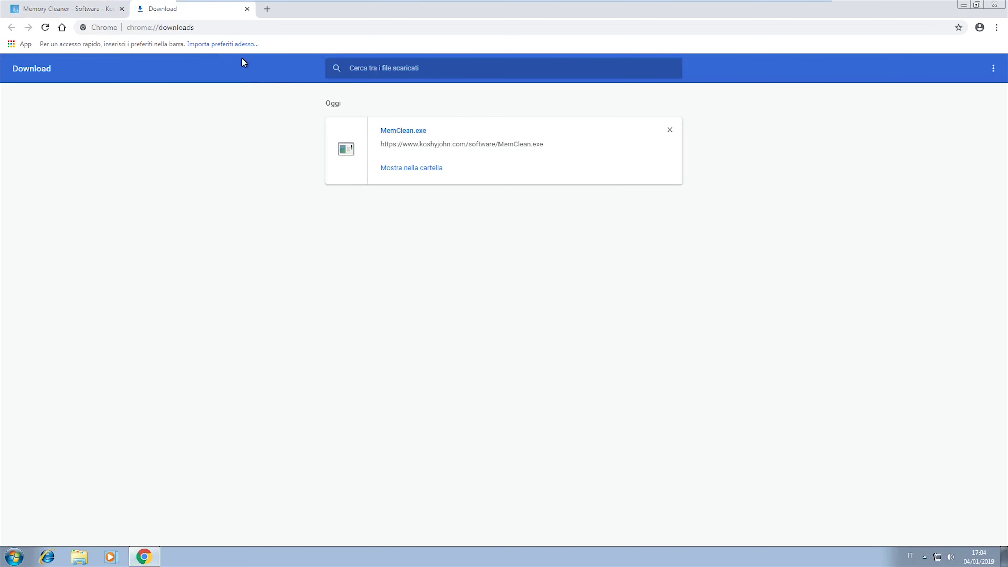
pyautogui.click(122, 9)
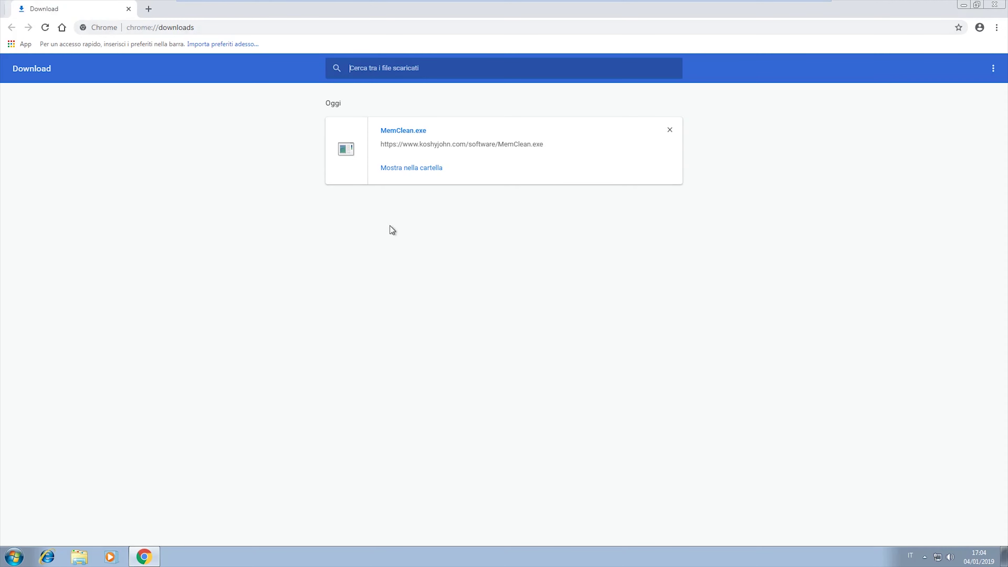
pyautogui.click(426, 168)
pyautogui.click(674, 128)
pyautogui.click(995, 4)
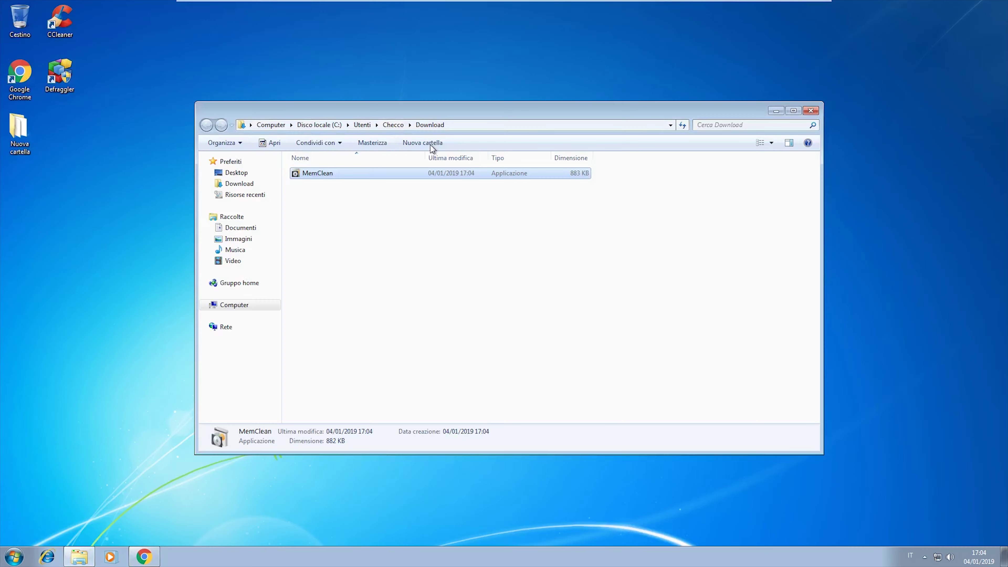
pyautogui.moveTo(325, 176); pyautogui.dragTo(373, 193)
pyautogui.click(811, 111)
# Install Memory Cleaner from the MemClean file on the desktop, allowing system changes and accepting the license terms
pyautogui.doubleClick(372, 194)
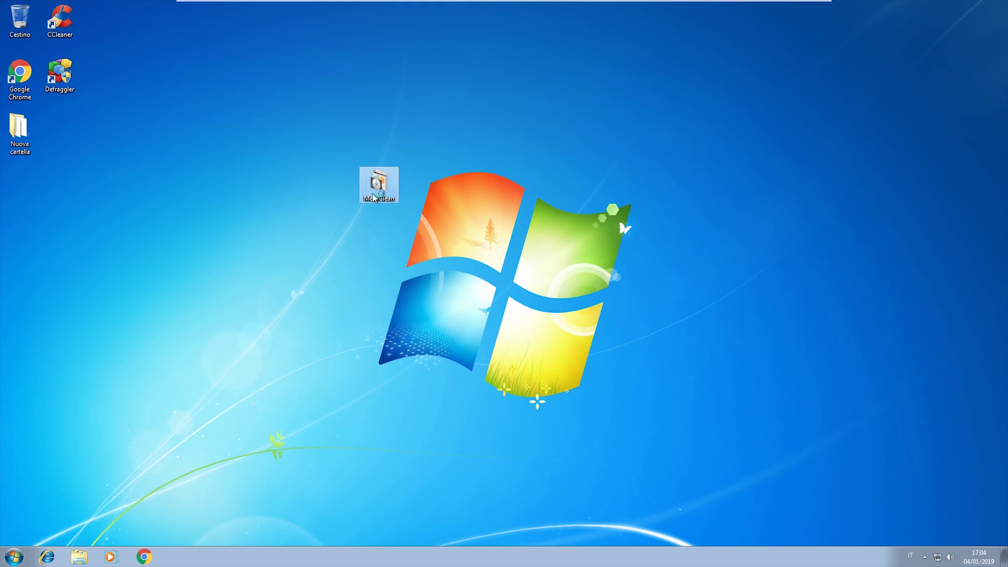
pyautogui.click(532, 289)
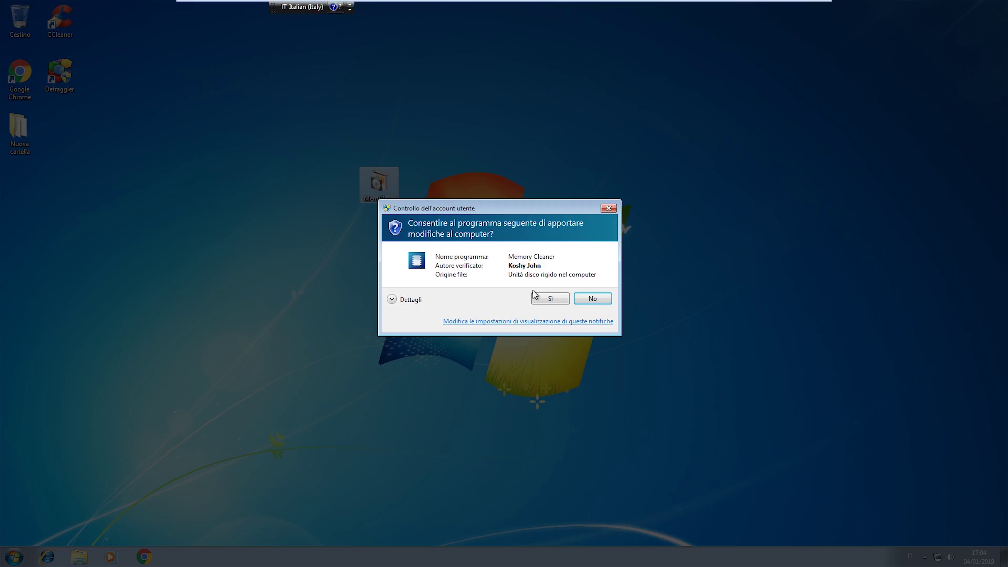
pyautogui.click(536, 298)
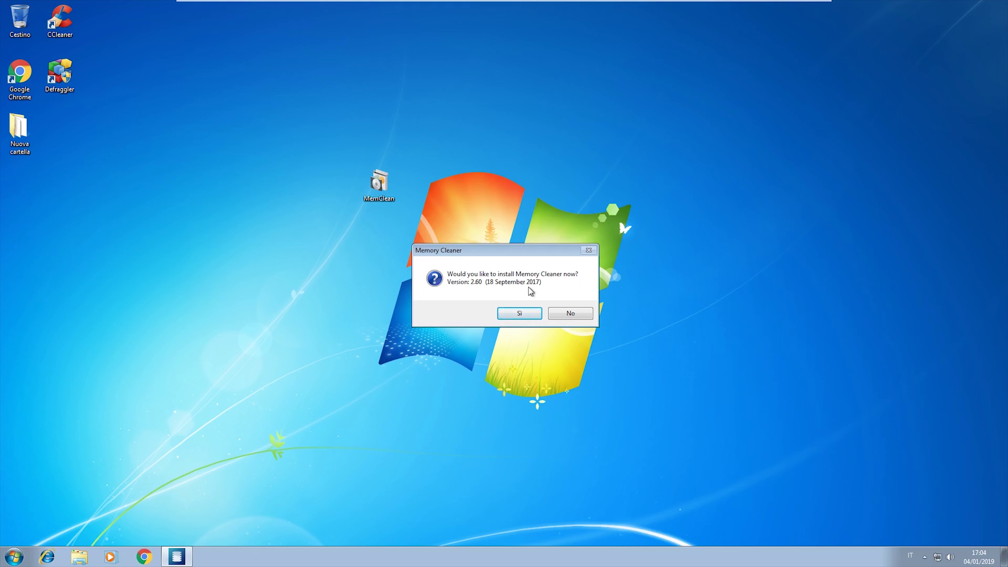
pyautogui.click(529, 314)
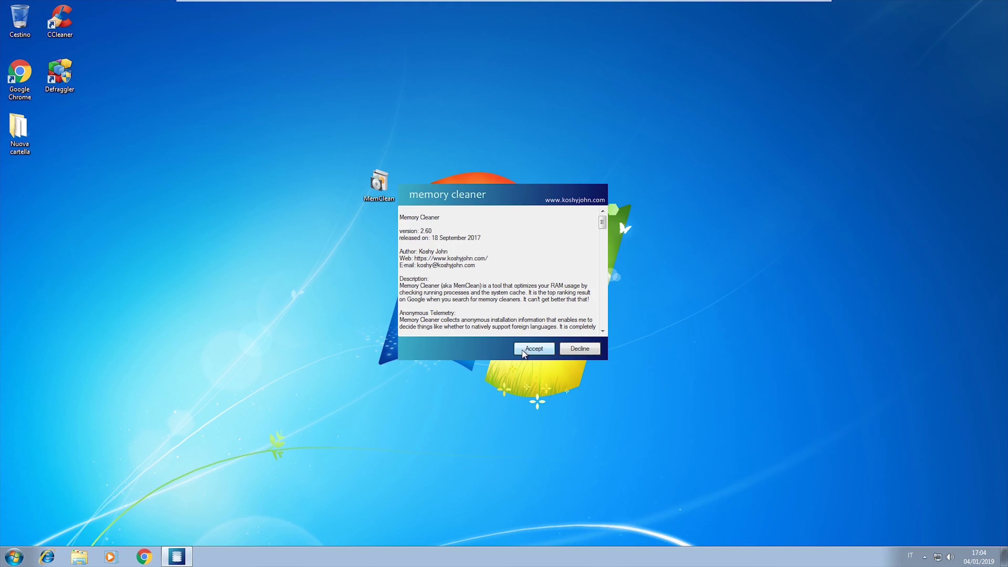
pyautogui.click(522, 349)
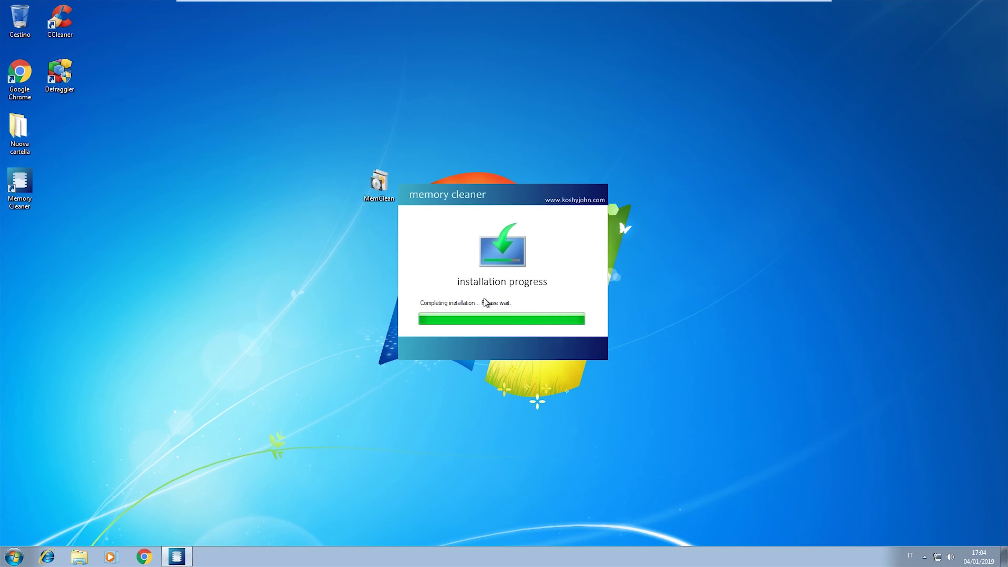
# Delete the MemClean installer from the desktop and place the Memory Cleaner shortcut below Defraggler
pyautogui.moveTo(854, 379); pyautogui.dragTo(468, 290)
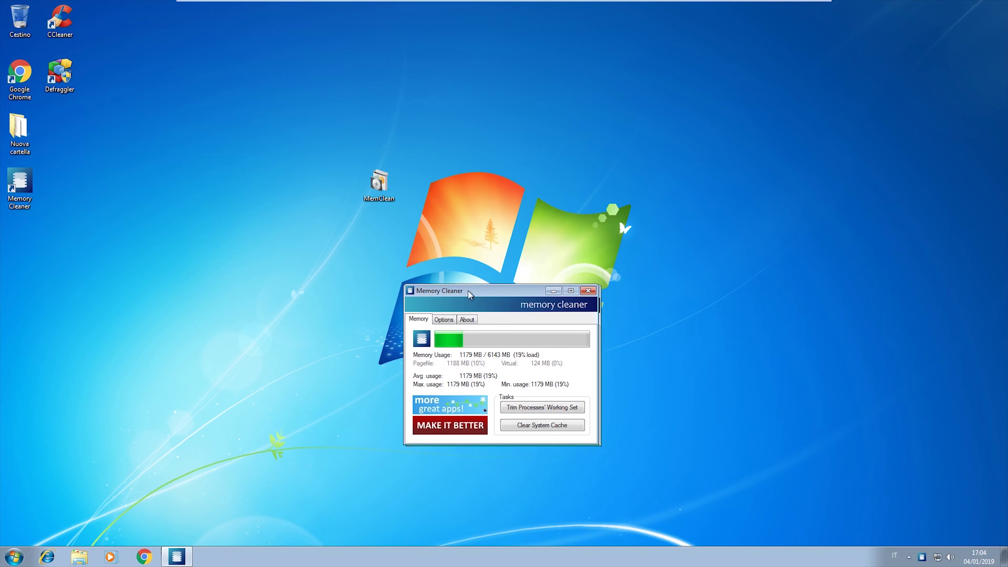
pyautogui.moveTo(379, 183); pyautogui.dragTo(56, 124)
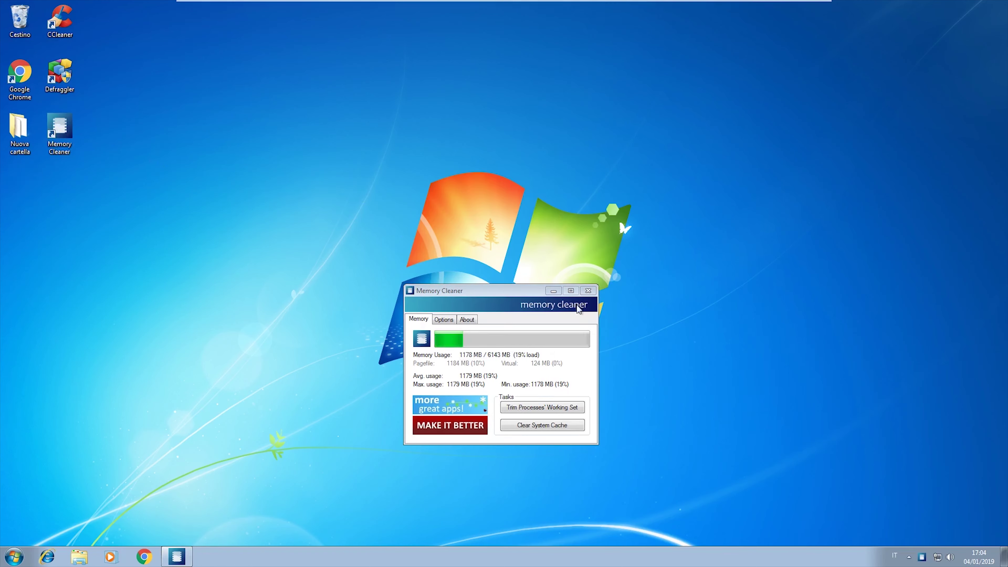
pyautogui.moveTo(478, 292); pyautogui.dragTo(468, 232)
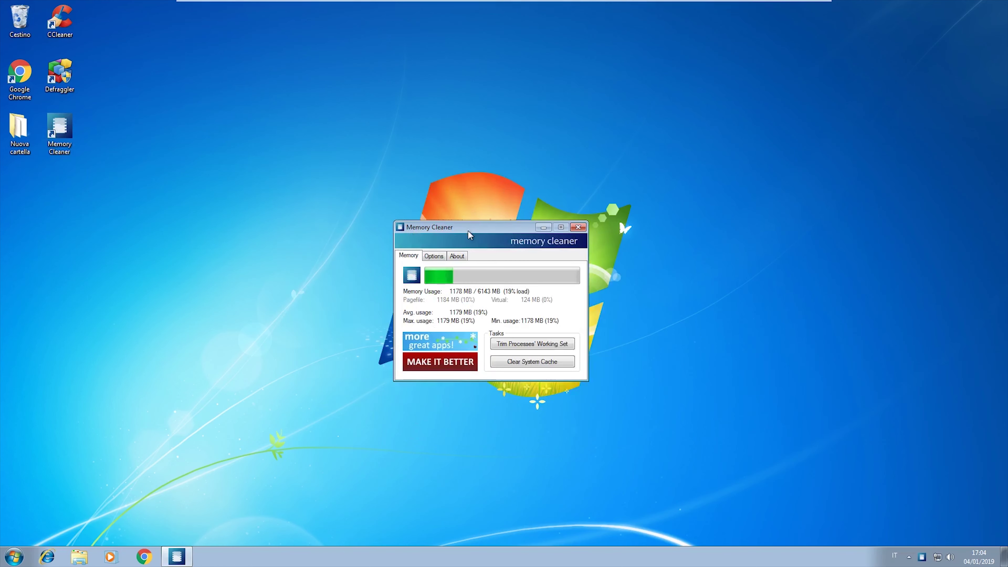
# Enable working-set trimming and cache clearing above 80% usage and every 5 minutes, plus starting Memory Cleaner with Windows
pyautogui.click(432, 255)
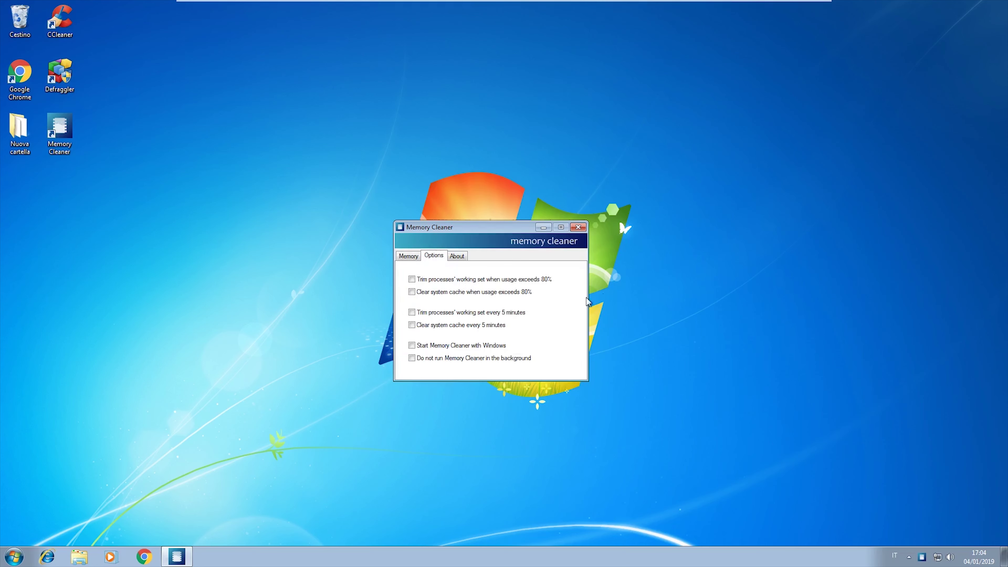
pyautogui.click(460, 280)
pyautogui.click(454, 313)
pyautogui.click(419, 346)
pyautogui.click(478, 325)
pyautogui.click(478, 294)
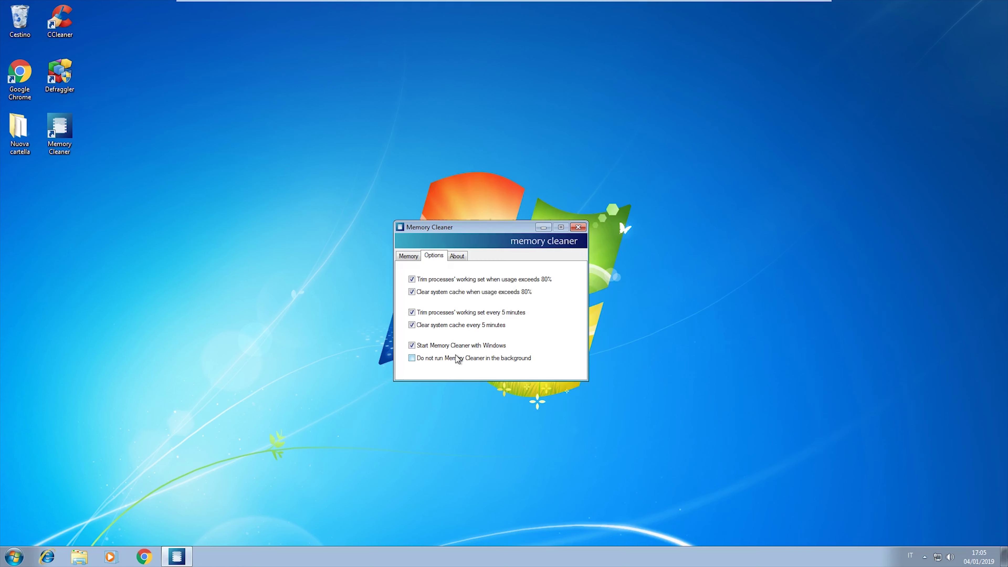
# Trim the processes' working set and clear the system cache manually, closing the Memory Cleaner window when done
pyautogui.click(413, 257)
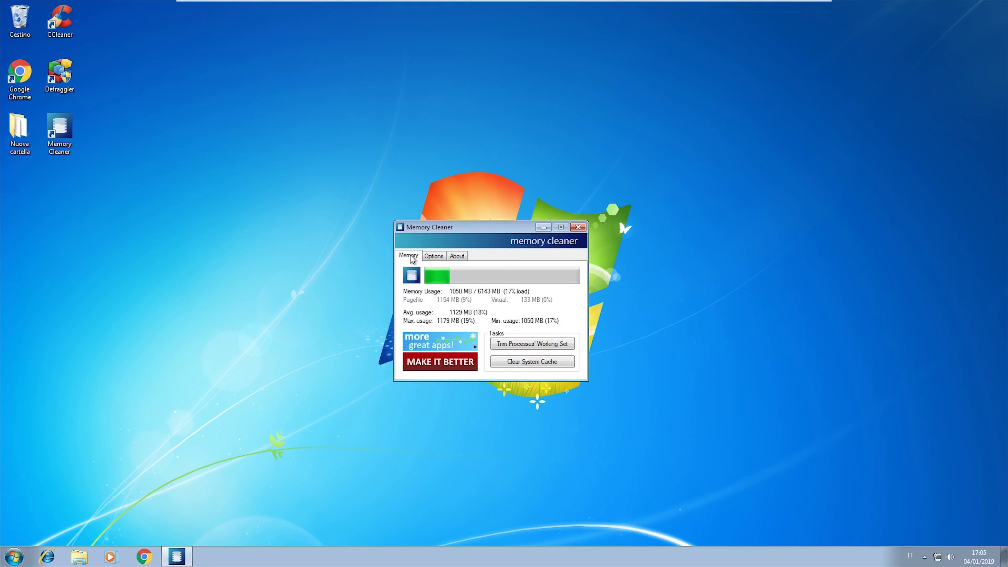
pyautogui.moveTo(476, 227); pyautogui.dragTo(547, 150)
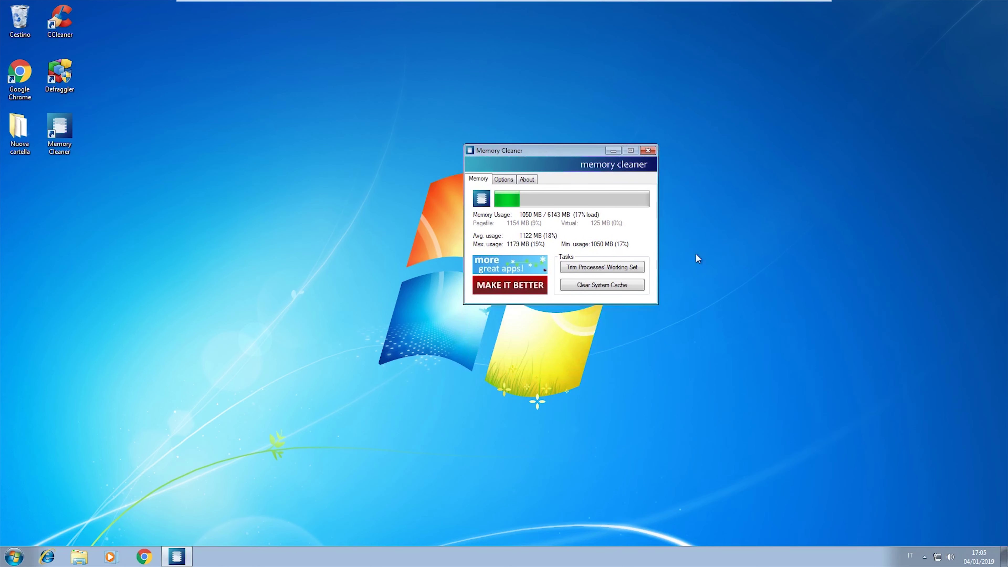
pyautogui.click(498, 183)
pyautogui.click(478, 179)
pyautogui.click(637, 265)
pyautogui.click(606, 288)
pyautogui.moveTo(565, 146); pyautogui.dragTo(520, 295)
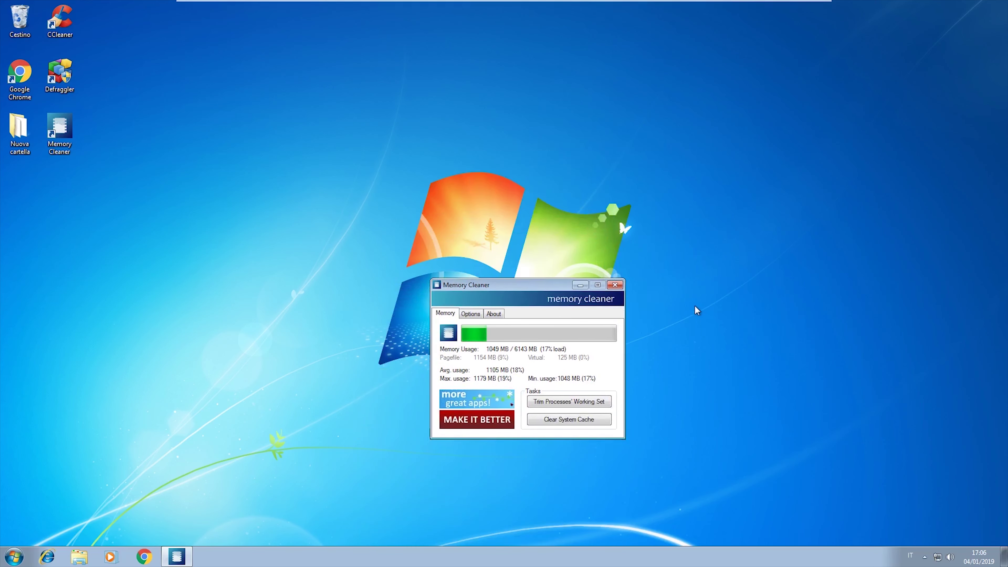
pyautogui.click(615, 284)
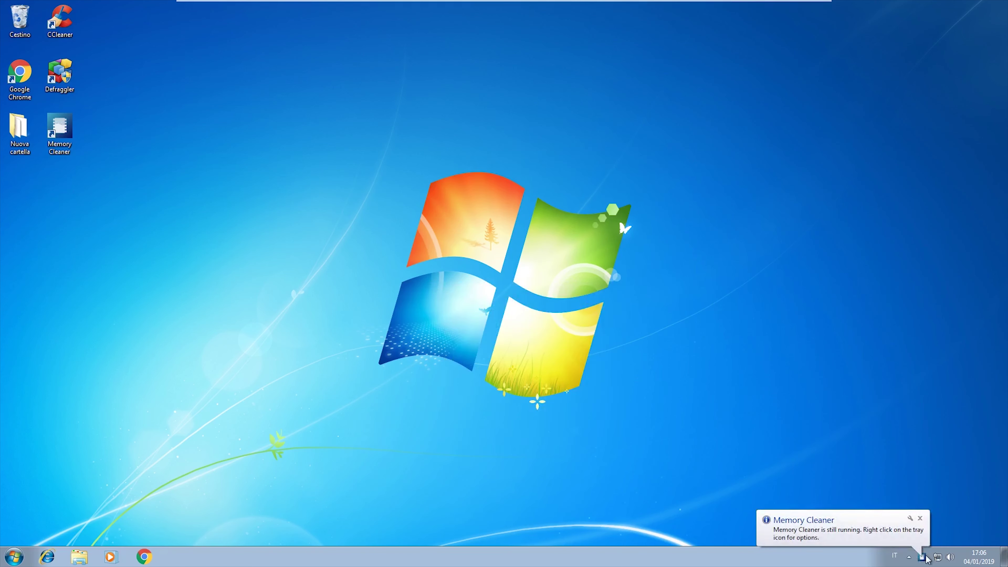
pyautogui.click(920, 519)
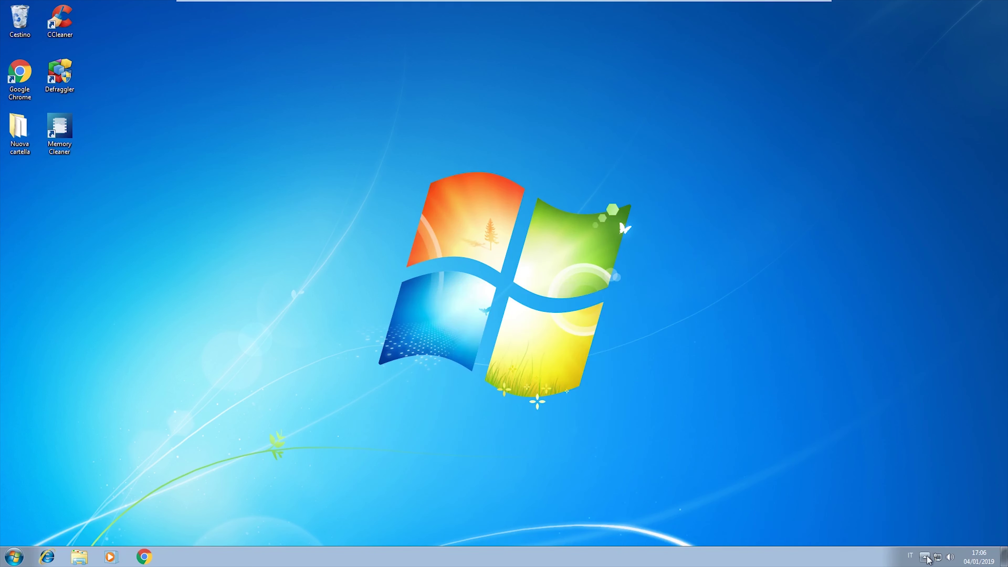
# Inspect the commands offered by Memory Cleaner's icon in the hidden notification area
pyautogui.click(924, 557)
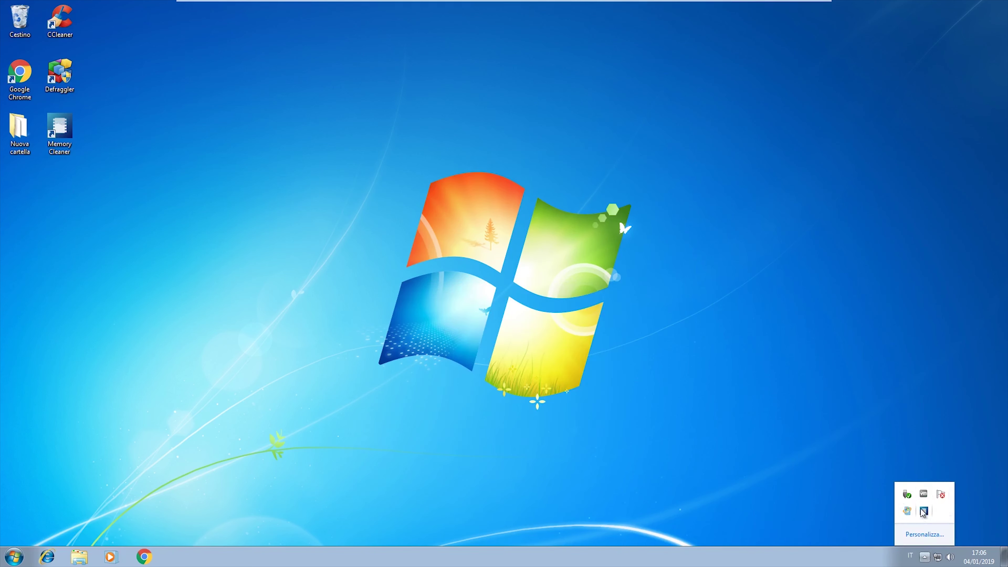
pyautogui.rightClick(924, 511)
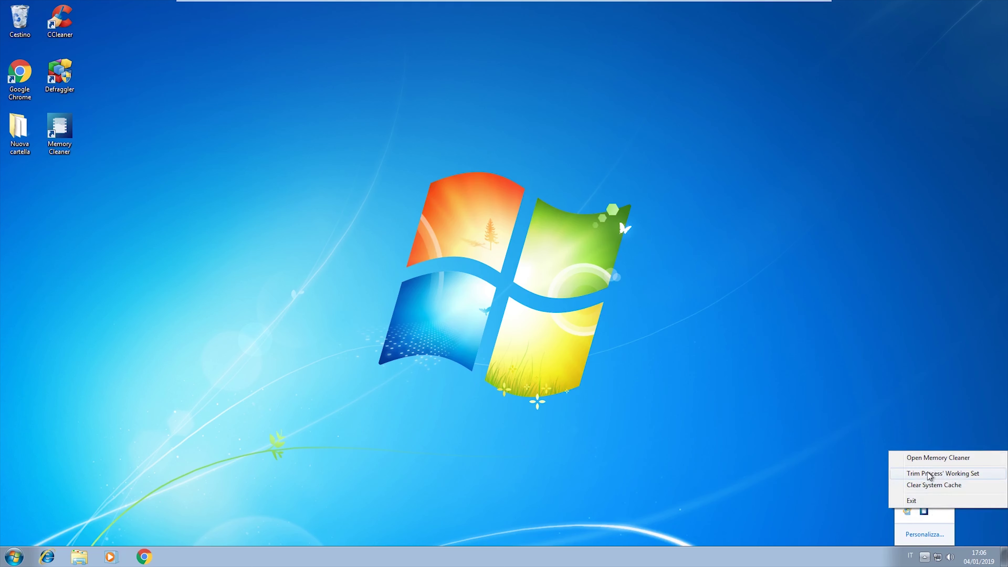
pyautogui.click(693, 369)
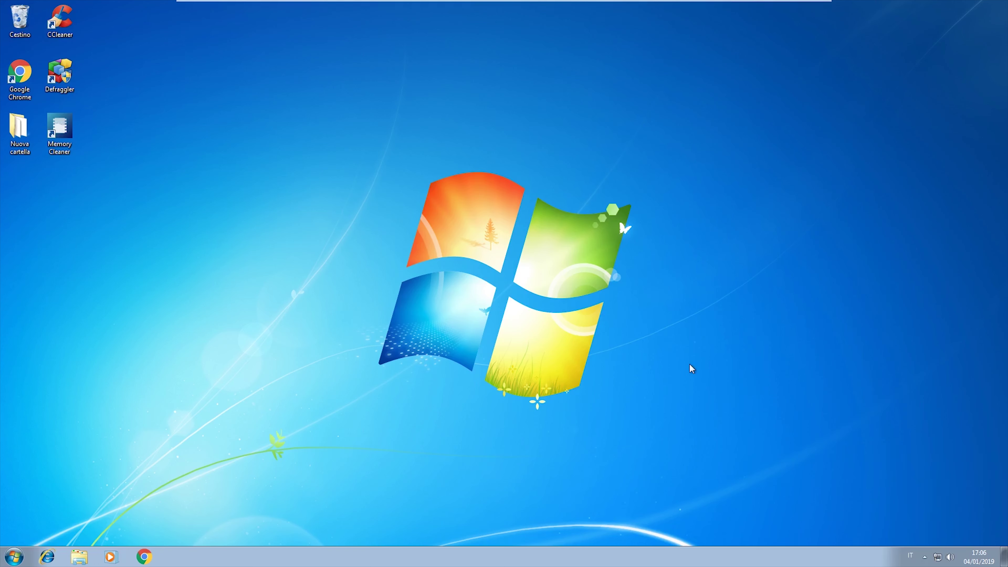